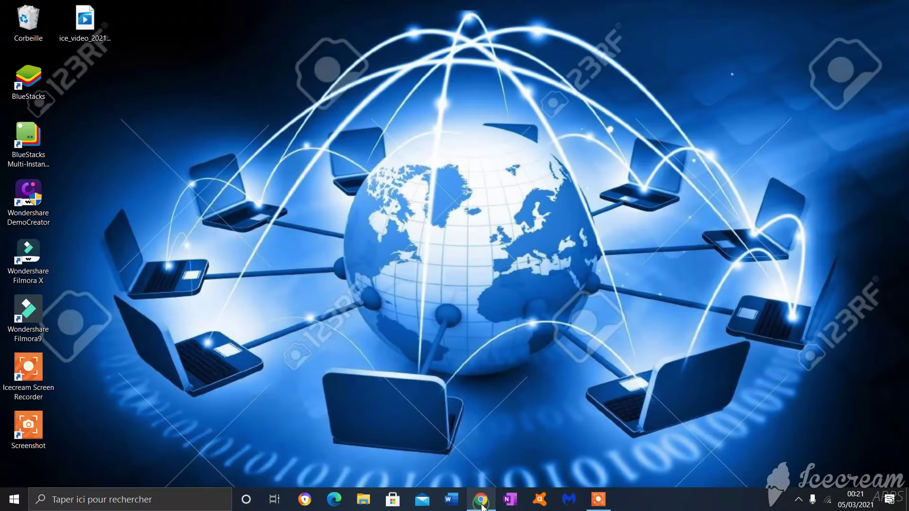
- Launch Google Chrome and go to the "Au démarrage" section of its settings
left_click(482, 500)
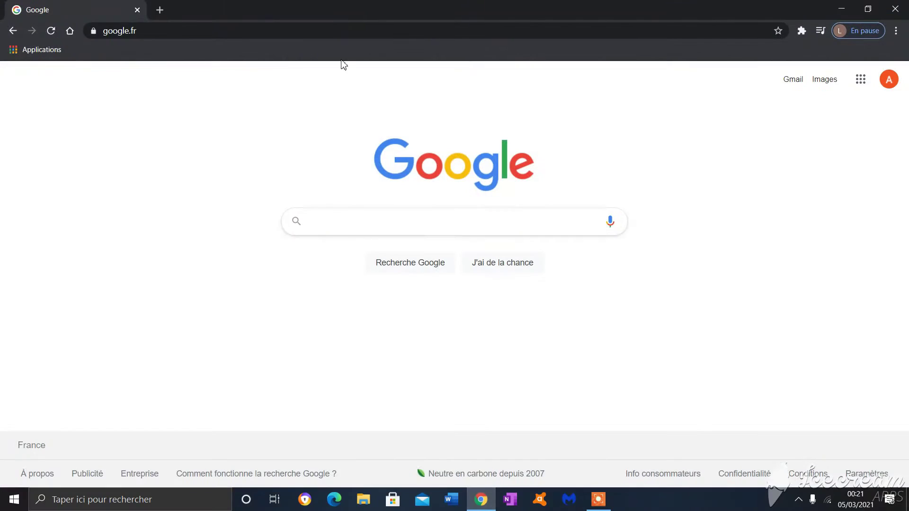
left_click(897, 31)
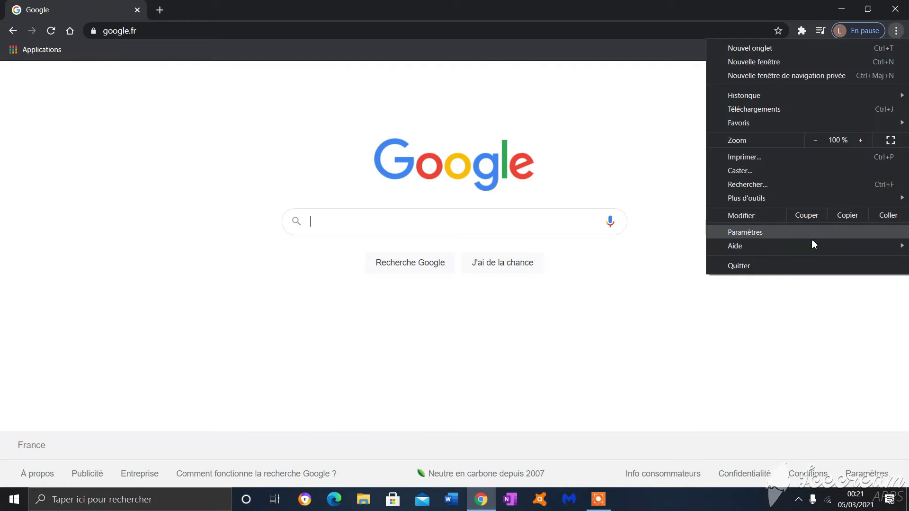
left_click(785, 232)
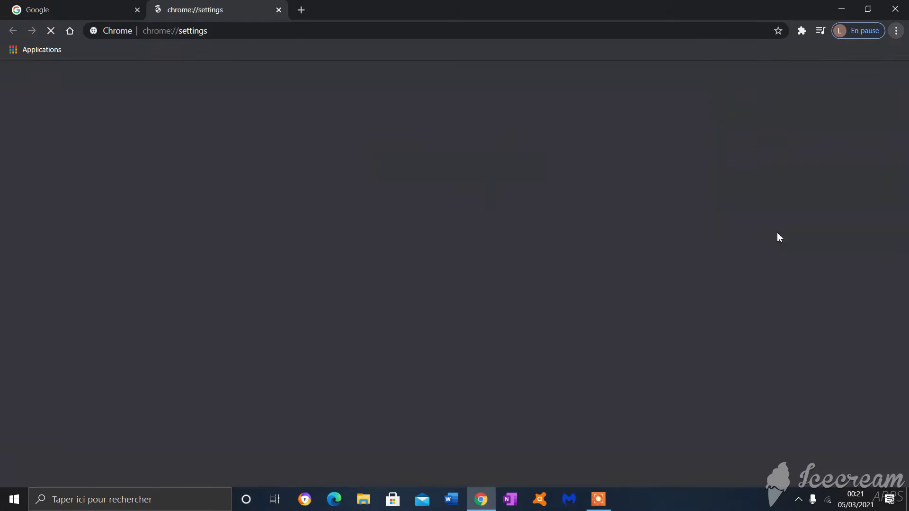
scroll(710, 251, "down", 15)
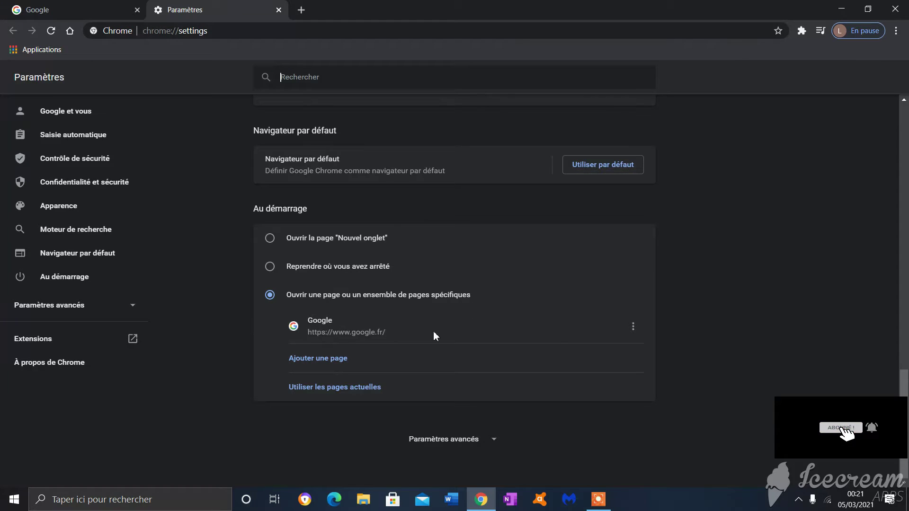
- Remove Google from the startup pages, choose "Ouvrir une page ou un ensemble de pages spécifiques" and begin adding a page
left_click(633, 327)
left_click(585, 349)
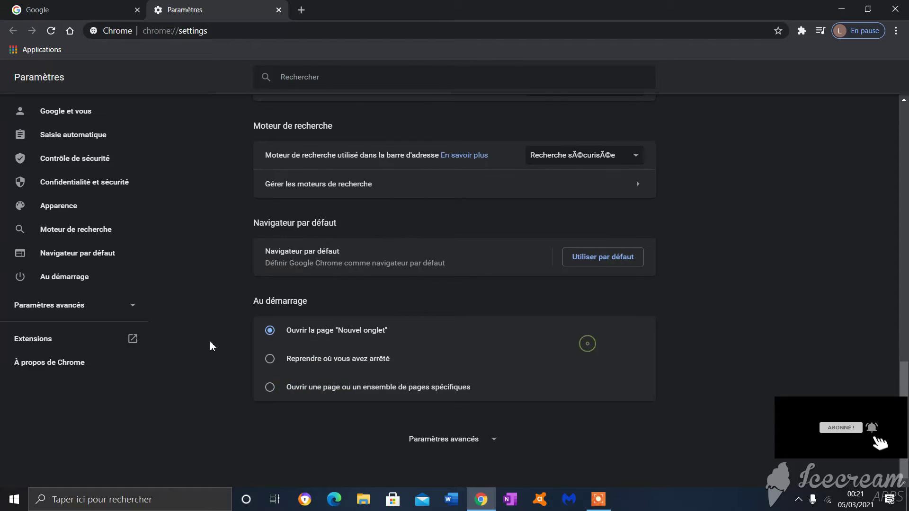
left_click(269, 388)
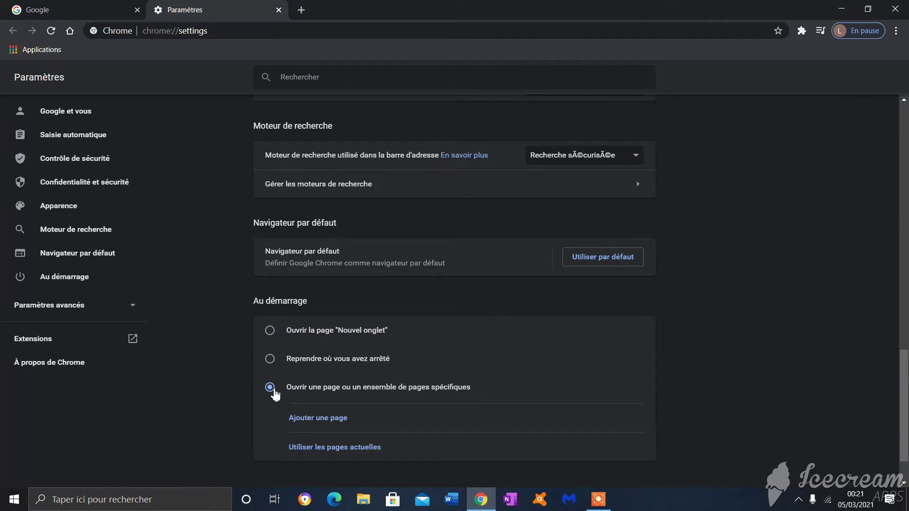
left_click(336, 419)
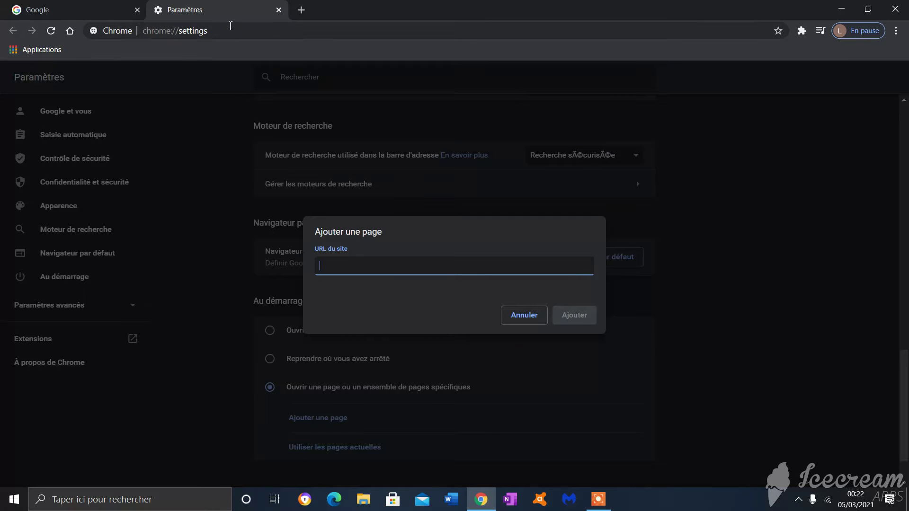
- Search Google for gmail from the existing Google page and open the result "Gmail : la messagerie de Google"
left_click(74, 5)
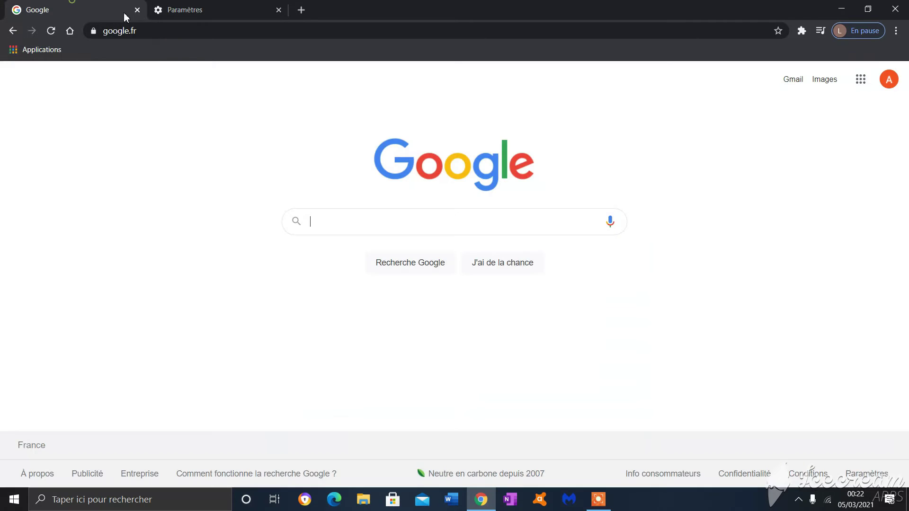
left_click(425, 220)
type("gmail")
key("Return")
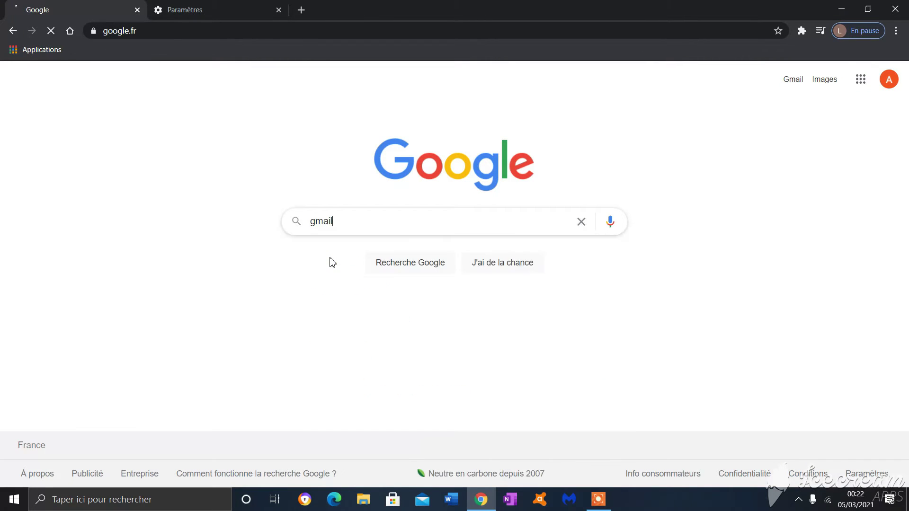
left_click(187, 205)
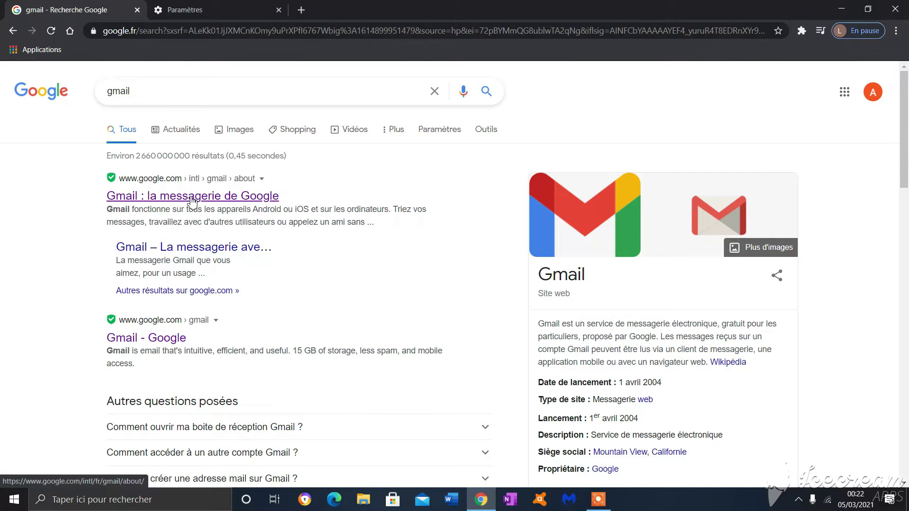
left_click(192, 202)
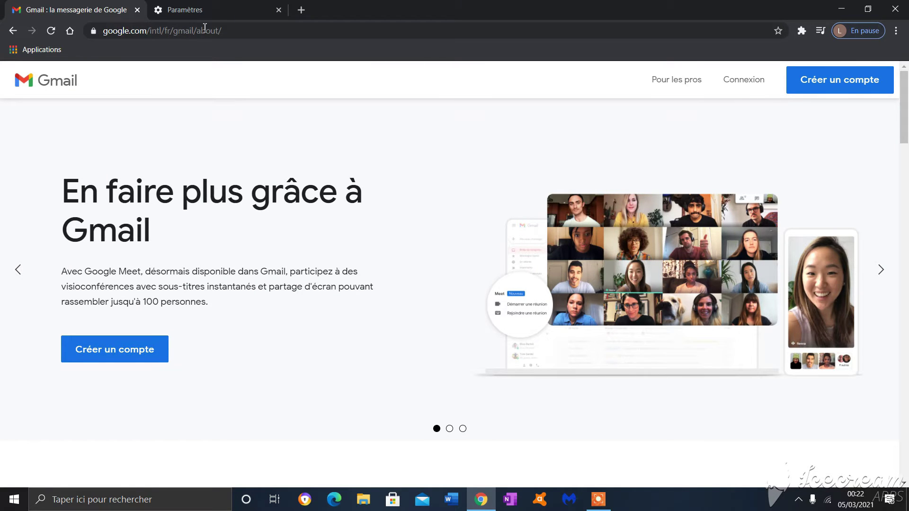
left_click_drag(235, 29, 102, 33)
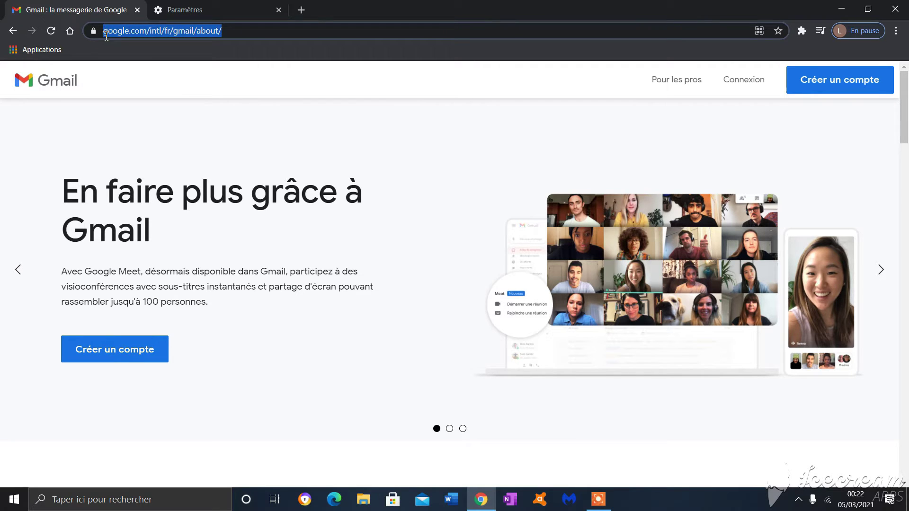
right_click(162, 27)
left_click(211, 91)
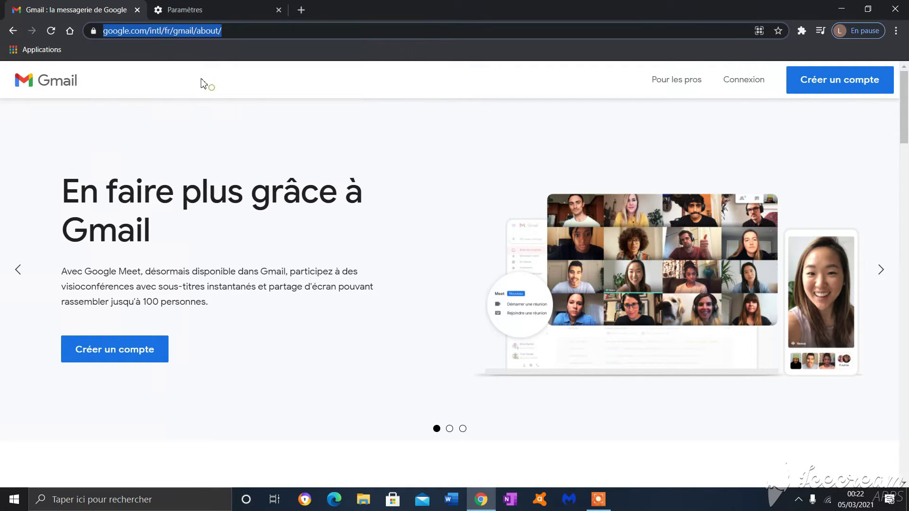
left_click(208, 11)
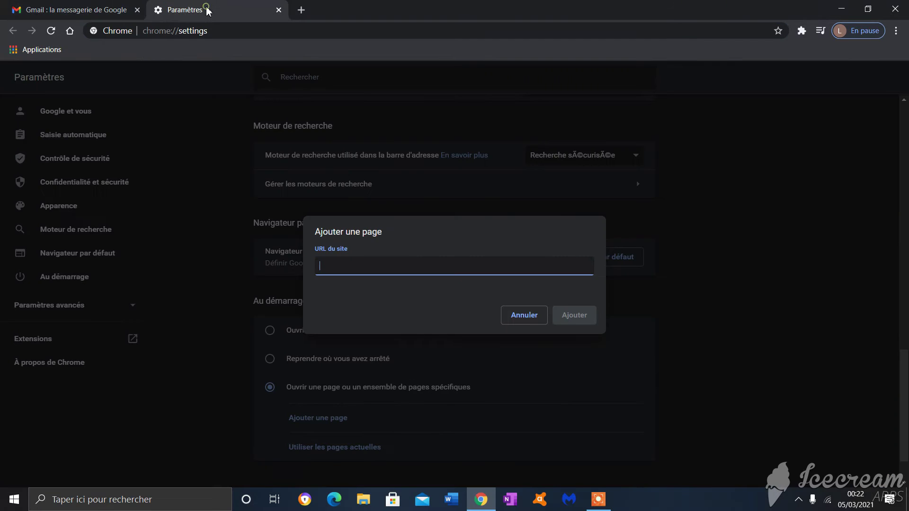
right_click(346, 258)
left_click(393, 354)
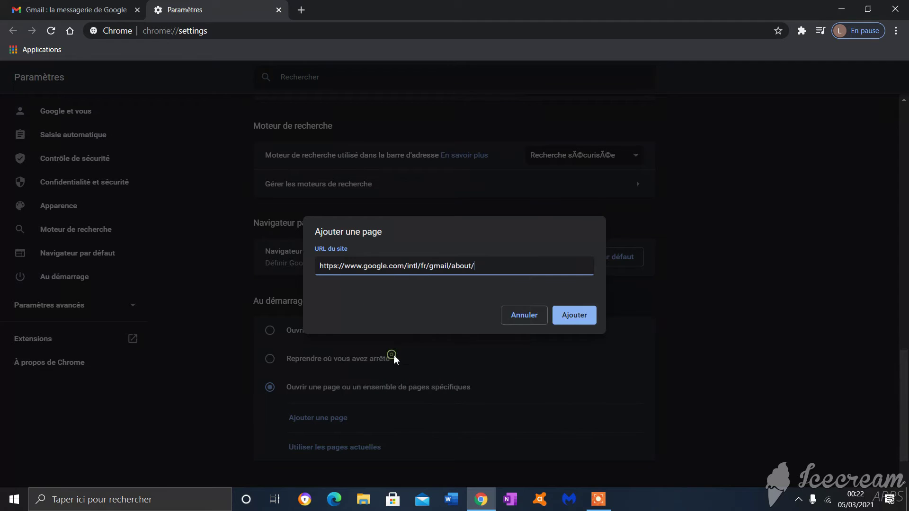
left_click(572, 325)
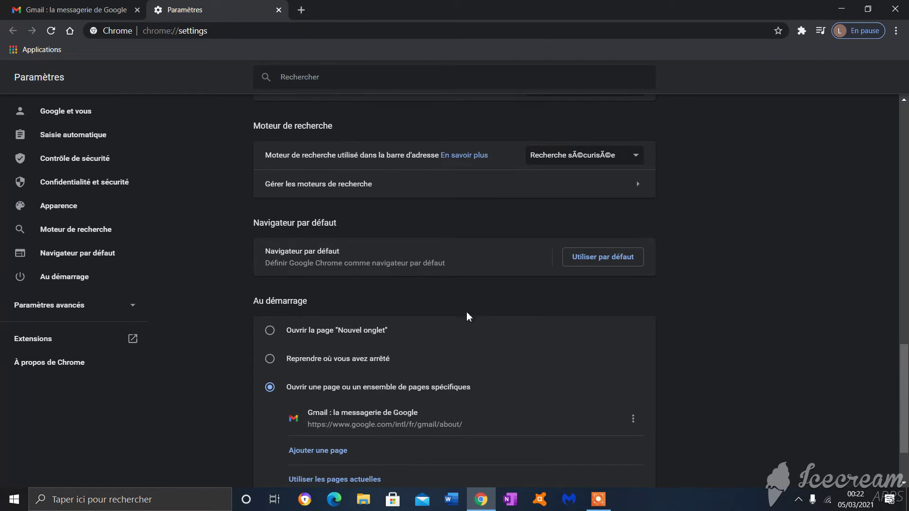
left_click_drag(908, 115, 907, 412)
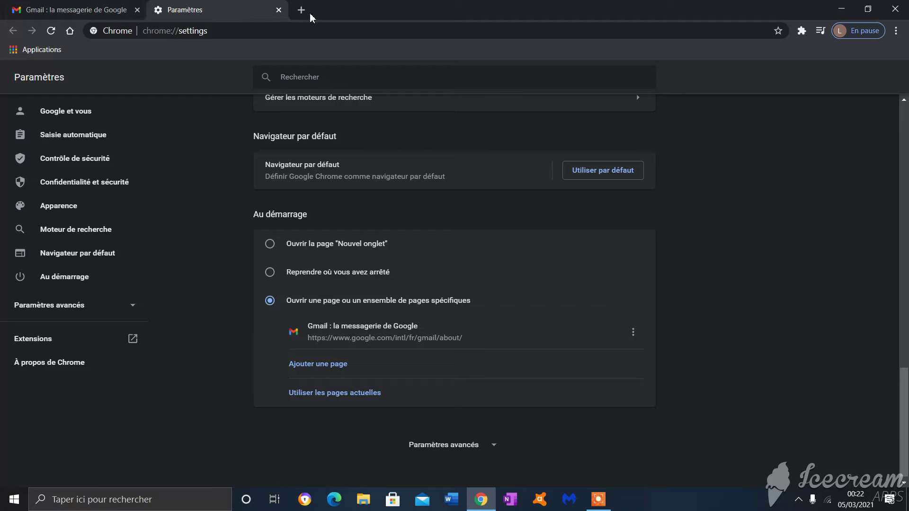
- Close all open pages and relaunch Chrome to check which page opens at startup
left_click(279, 10)
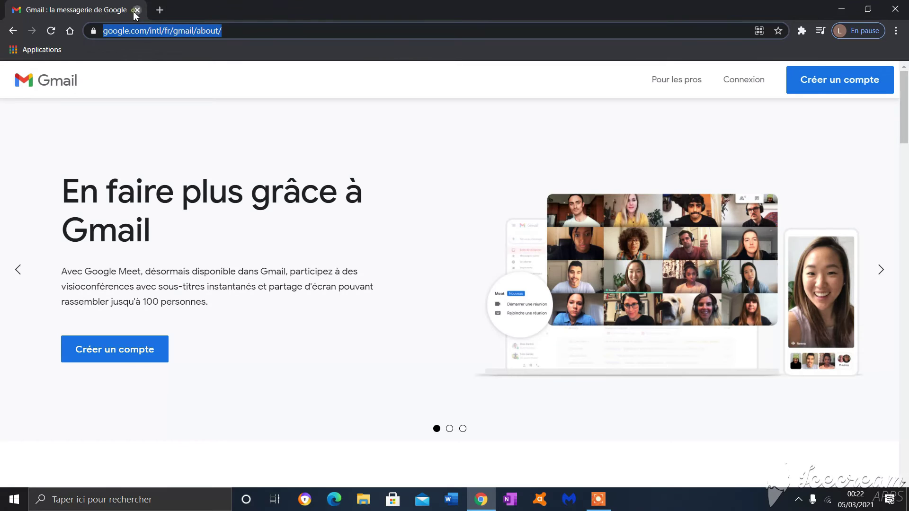
left_click(137, 10)
left_click(485, 506)
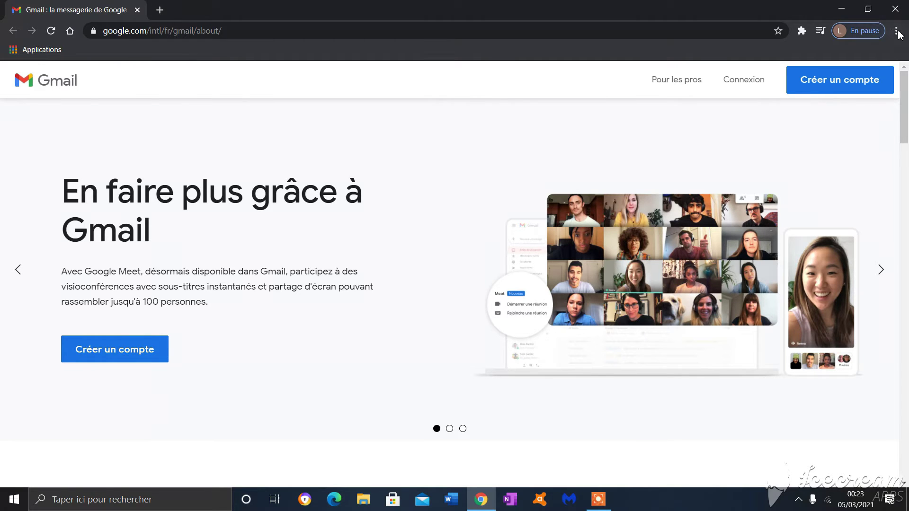
- Load google.fr in a new tab
left_click(160, 11)
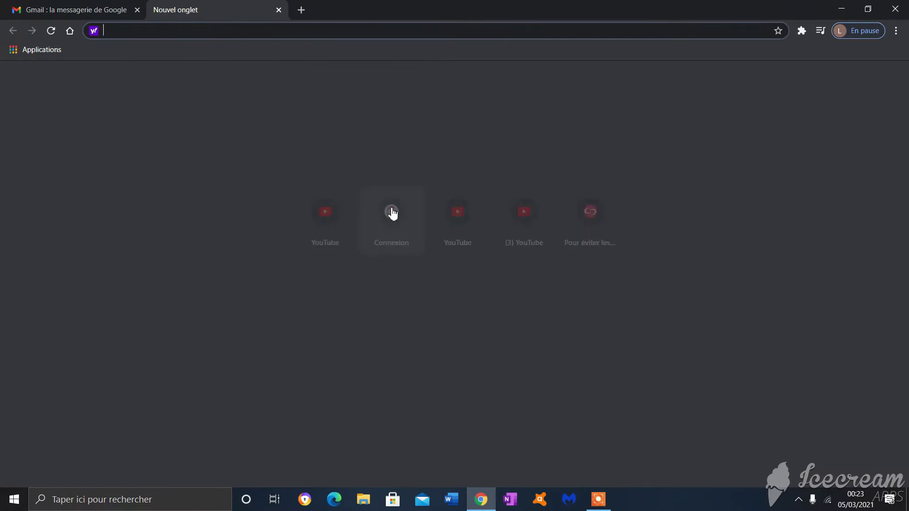
left_click(385, 34)
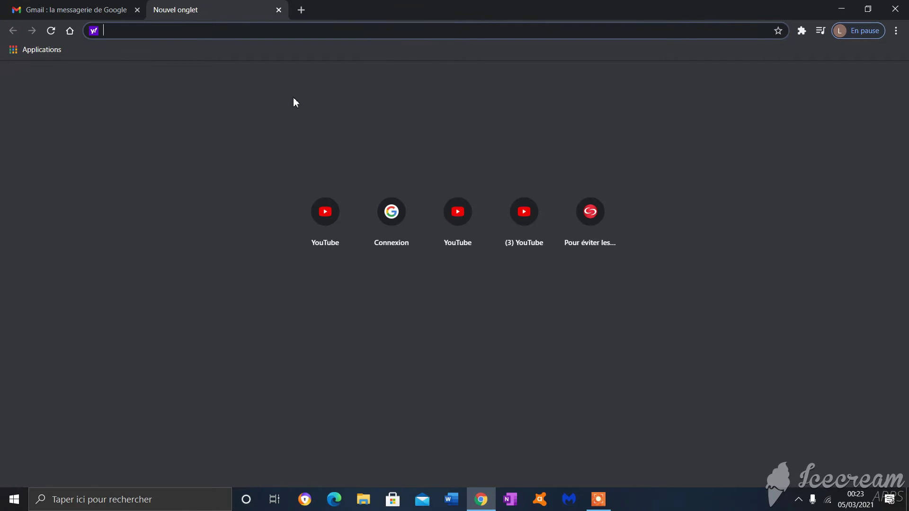
type("google.fr")
key("Return")
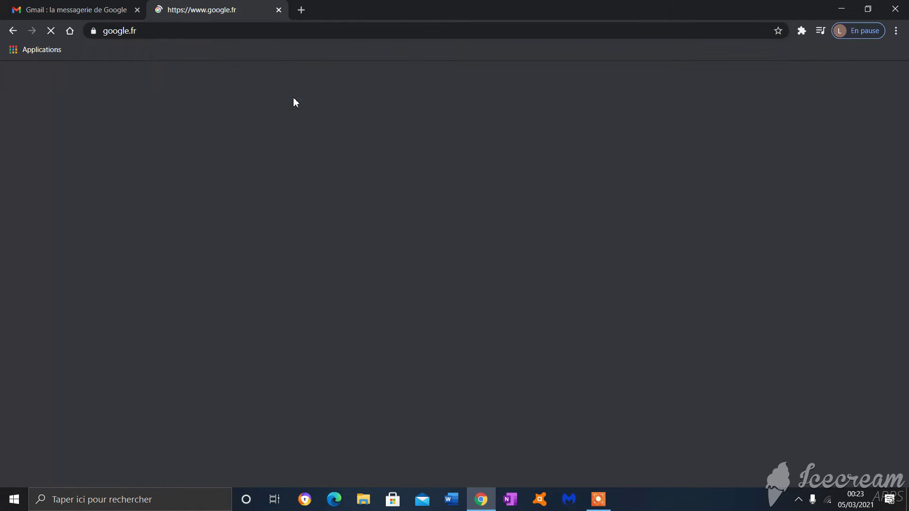
- Search Google for yahoo and open the Yahoo France result
left_click(367, 219)
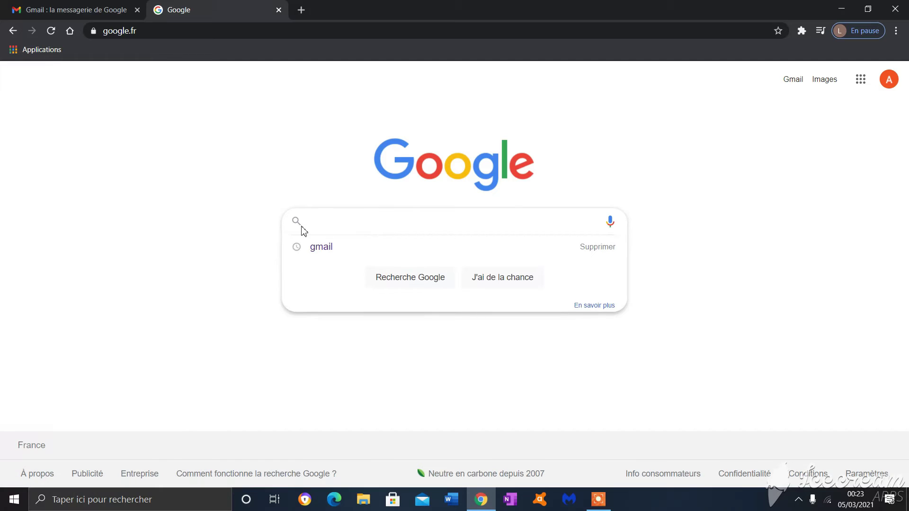
type("y")
key("BackSpace")
type("yahoo")
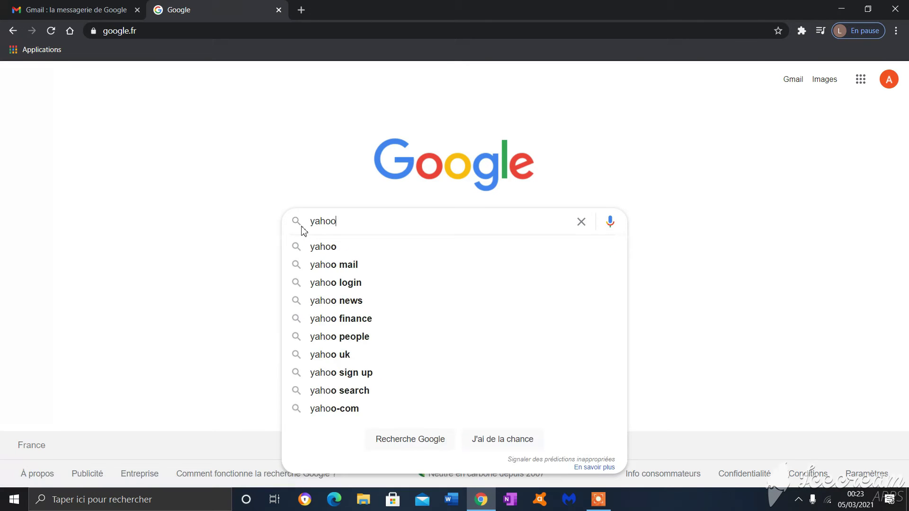
key("Return")
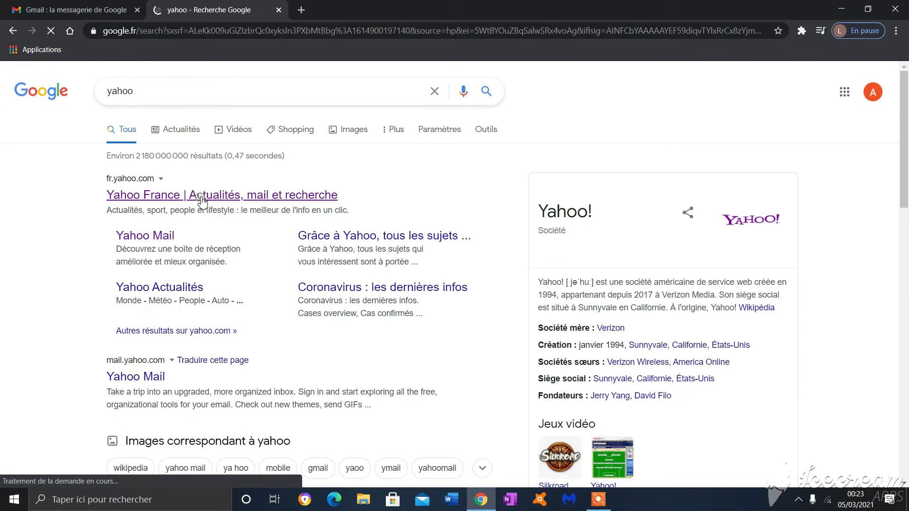
left_click(202, 199)
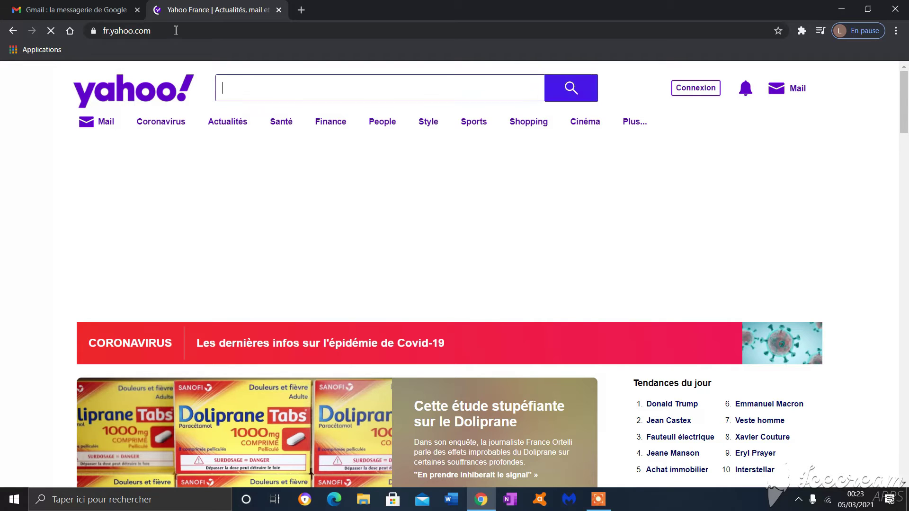
- Copy the address of the Yahoo France page, fr.yahoo.com
left_click(173, 31)
key("ctrl+c")
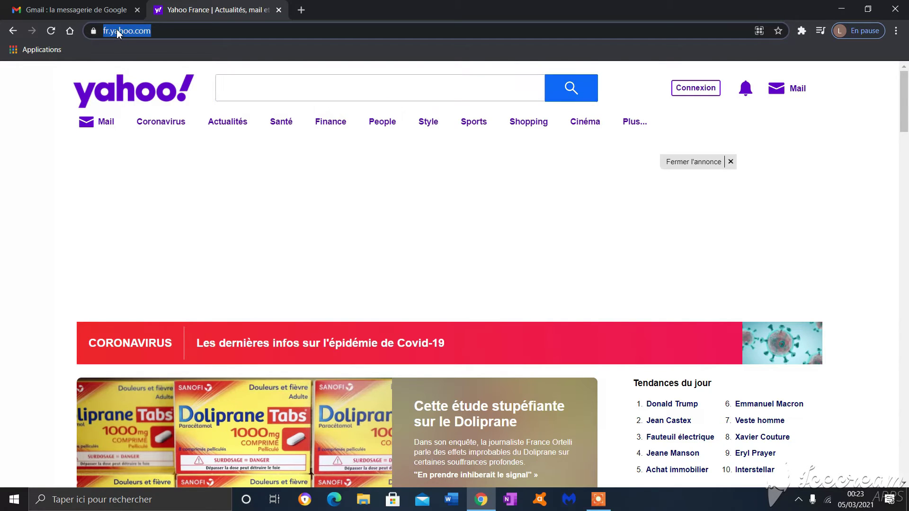
right_click(118, 33)
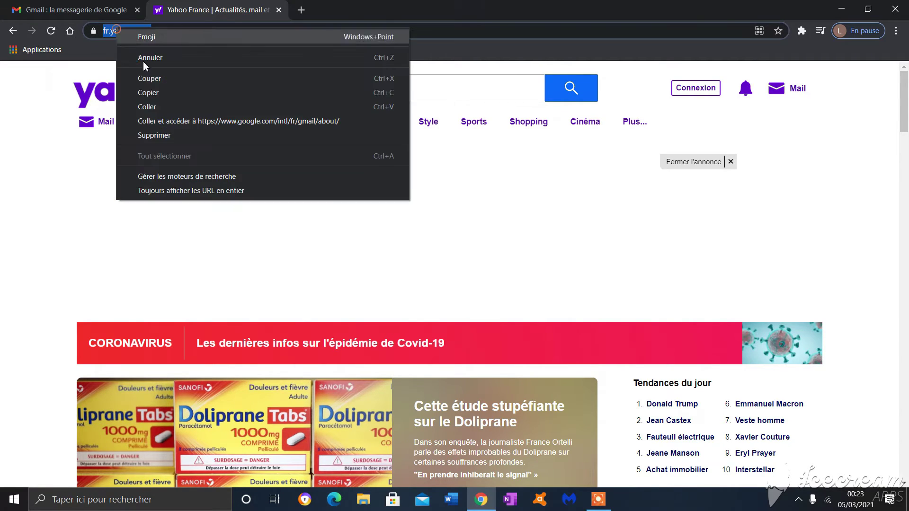
left_click(158, 93)
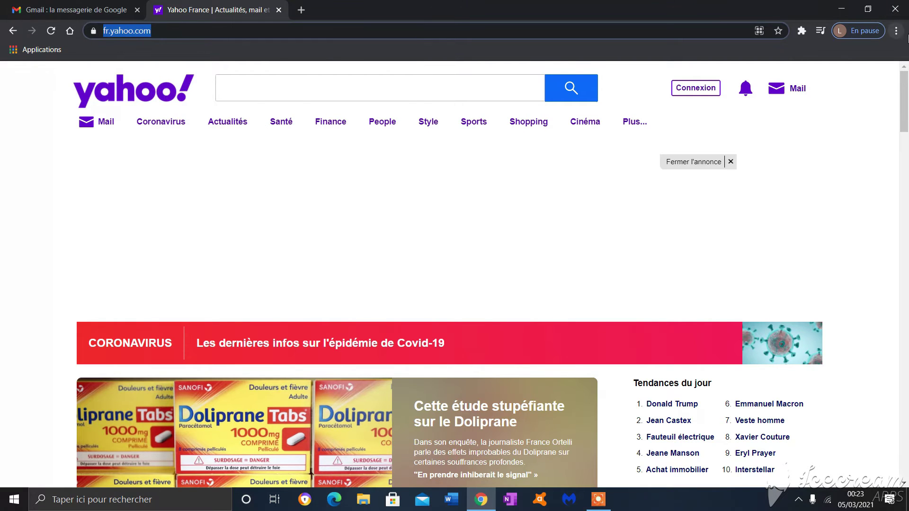
left_click(896, 31)
left_click(784, 234)
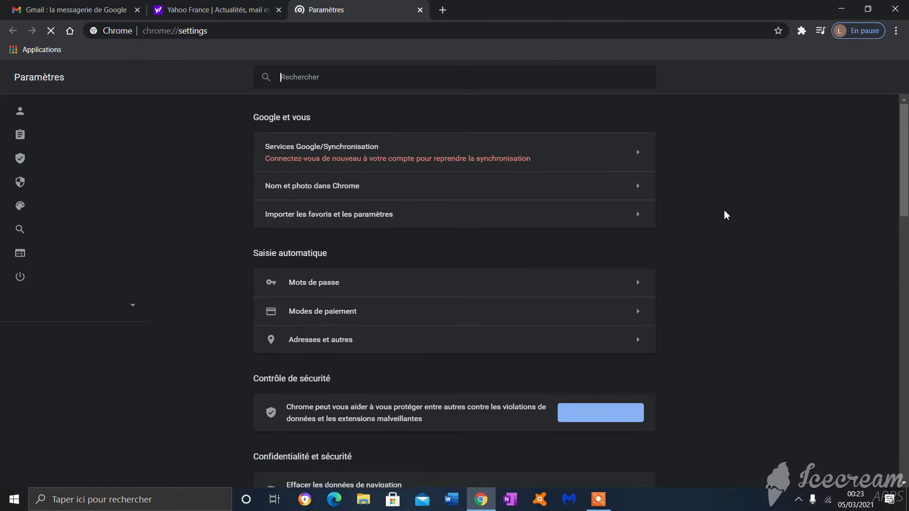
scroll(726, 212, "down", 10)
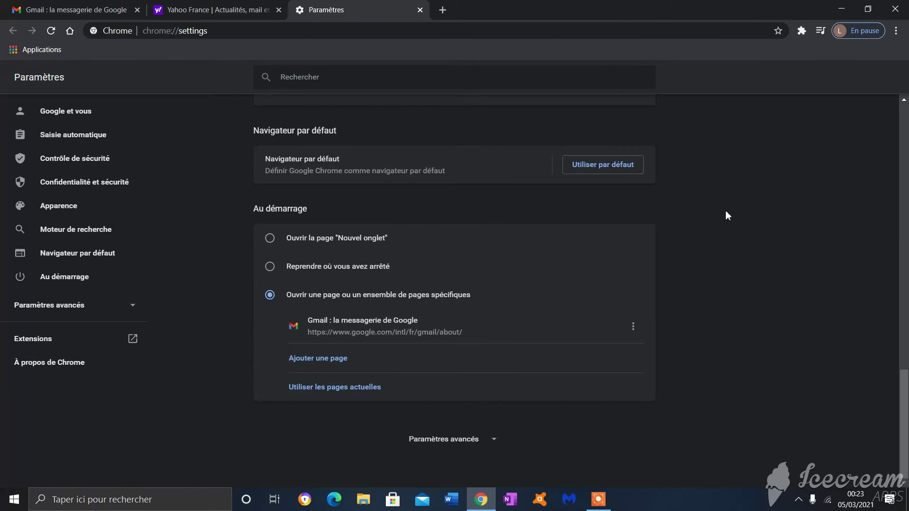
left_click(328, 361)
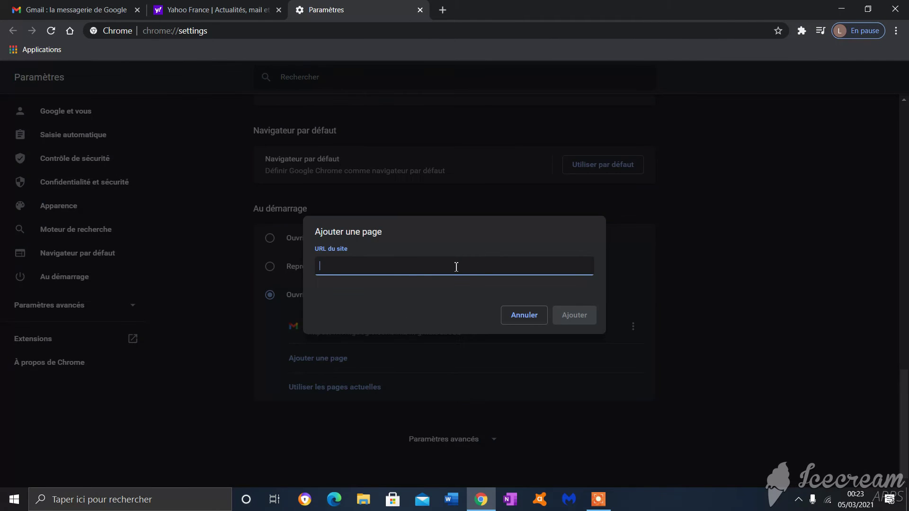
right_click(339, 264)
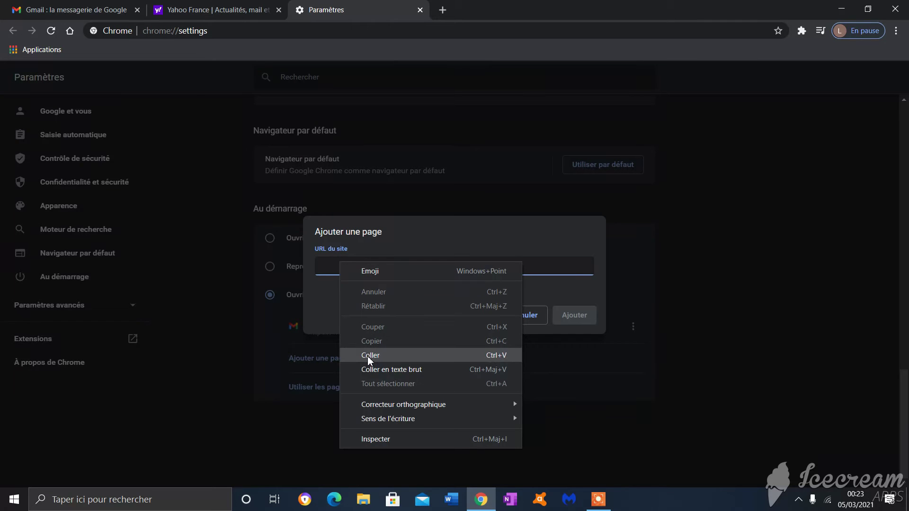
left_click(370, 356)
left_click(575, 315)
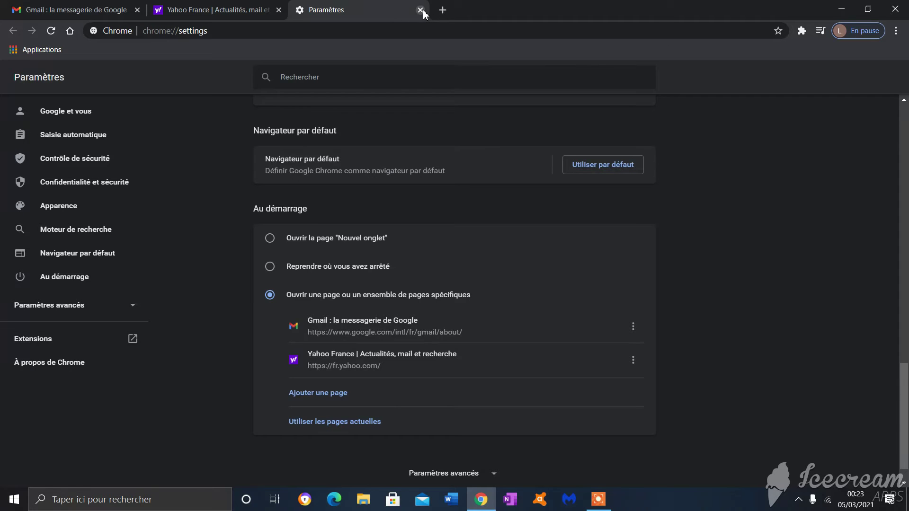
- Close all open pages, relaunch Chrome and check the Yahoo and Gmail pages opened at startup
middle_click(300, 7)
middle_click(189, 18)
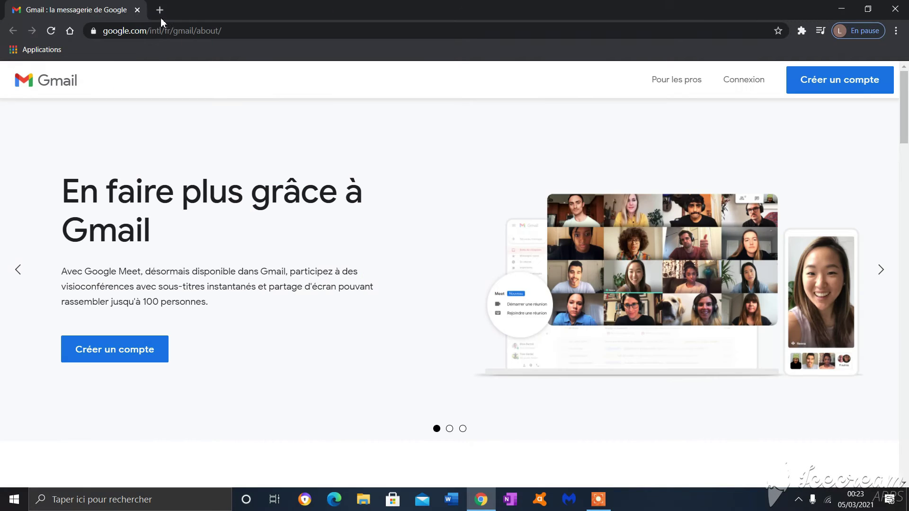
left_click(136, 10)
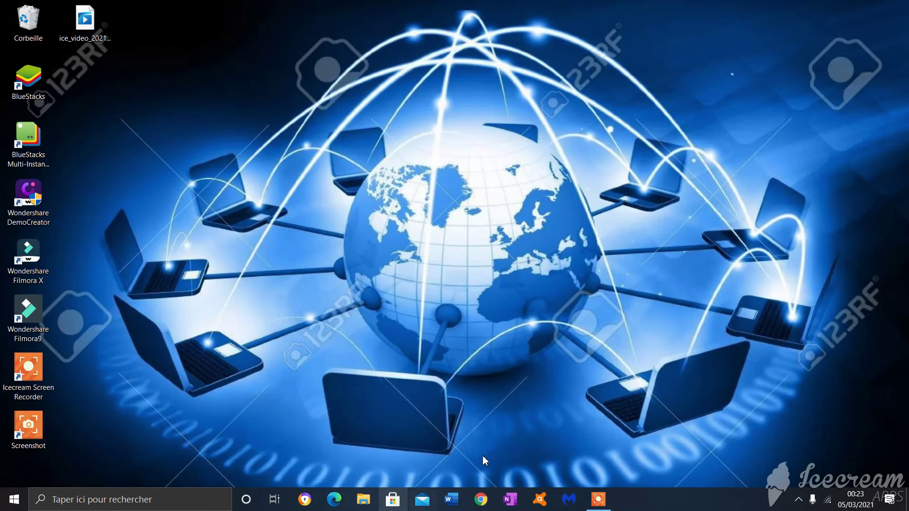
left_click(489, 499)
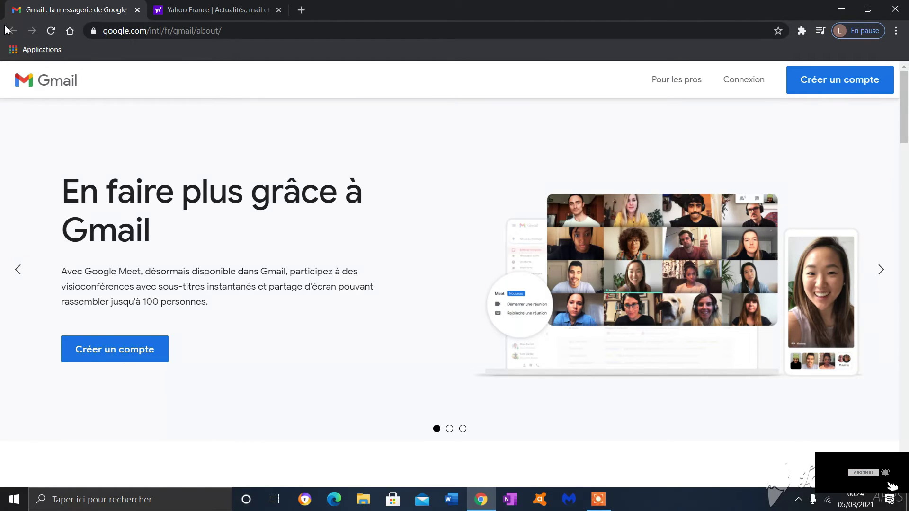
left_click(199, 5)
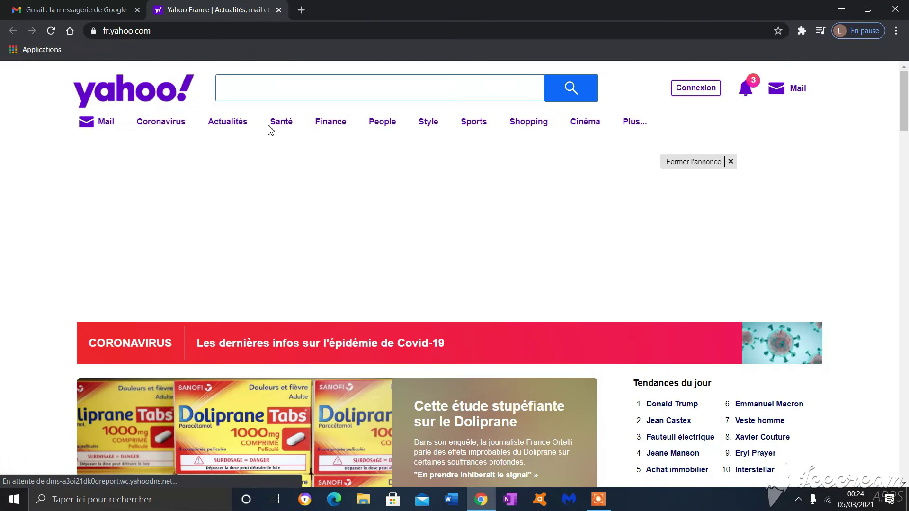
left_click(88, 7)
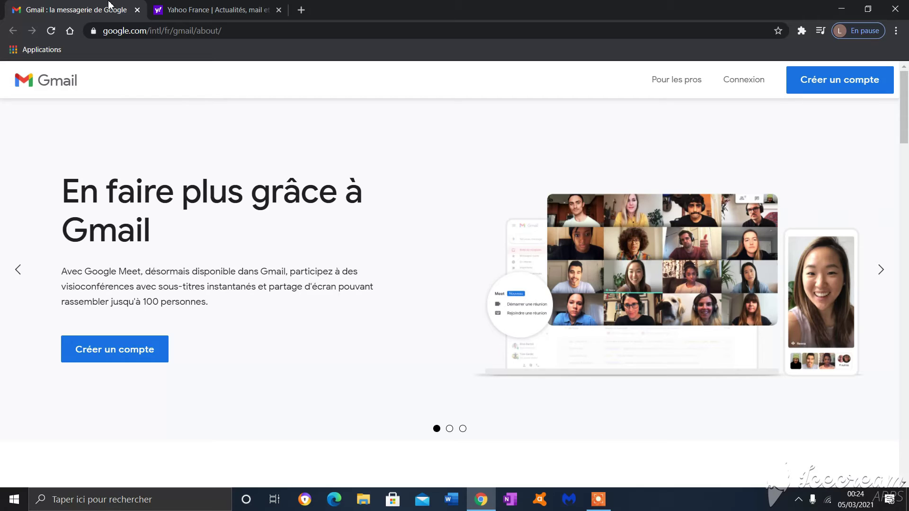